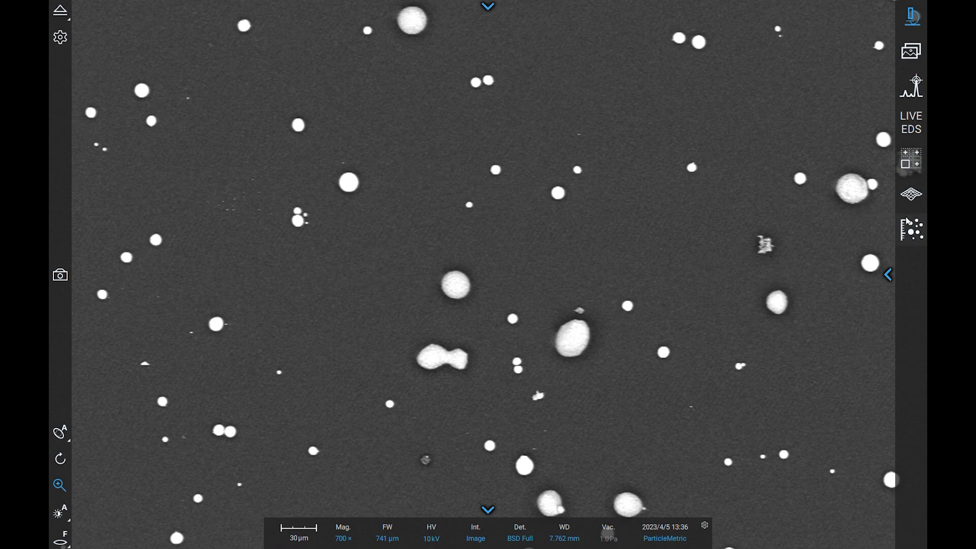
- Open particle detection, set the minimum diameter to 2 µm and enable the bright edge filter in the advanced settings
{"action": "left_click", "coordinate": [916, 229]}
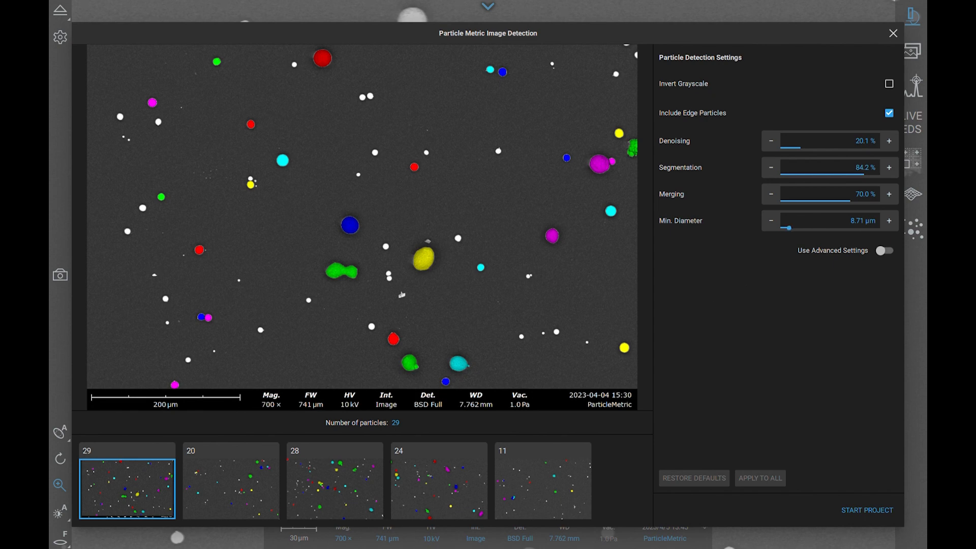
{"action": "left_click", "coordinate": [863, 222]}
{"action": "type", "text": "2"}
{"action": "key", "text": "Return"}
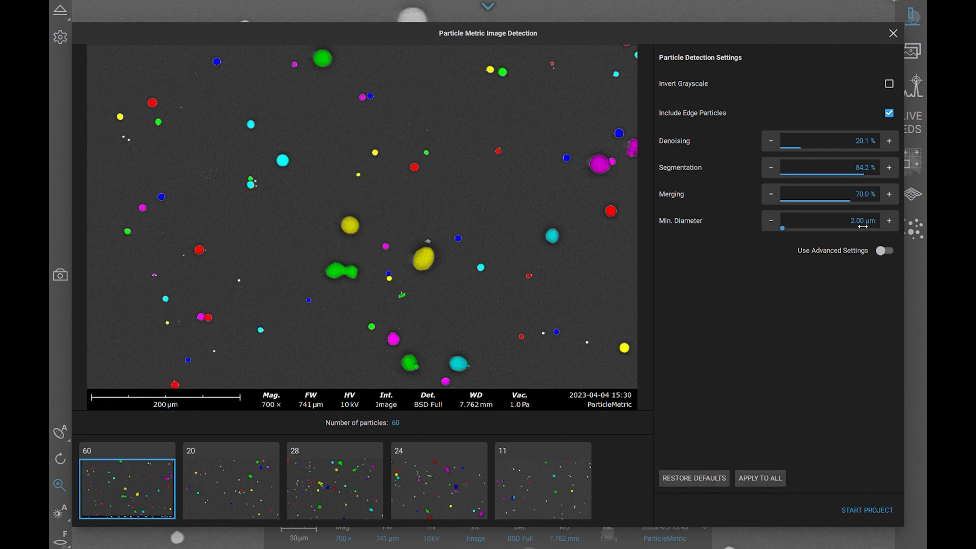
{"action": "left_click", "coordinate": [885, 250]}
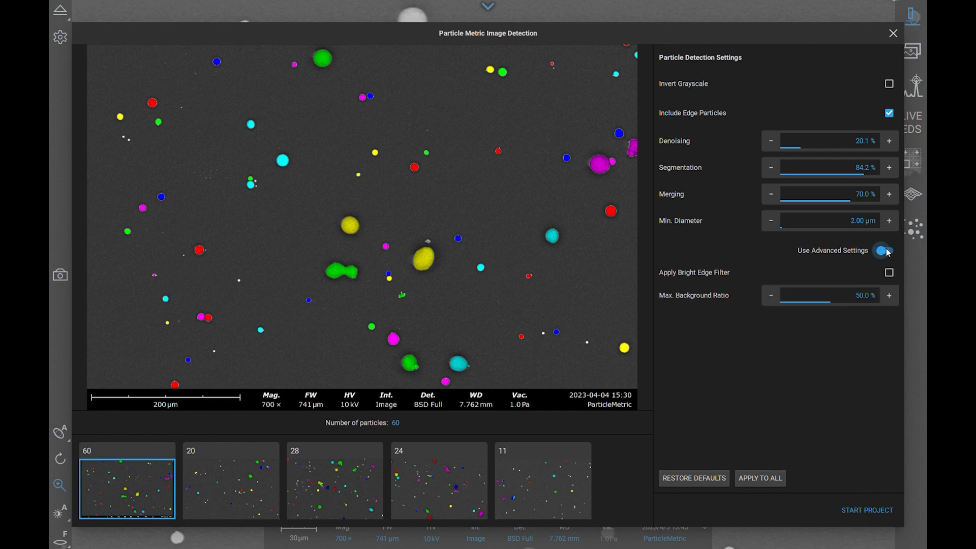
{"action": "left_click", "coordinate": [889, 273]}
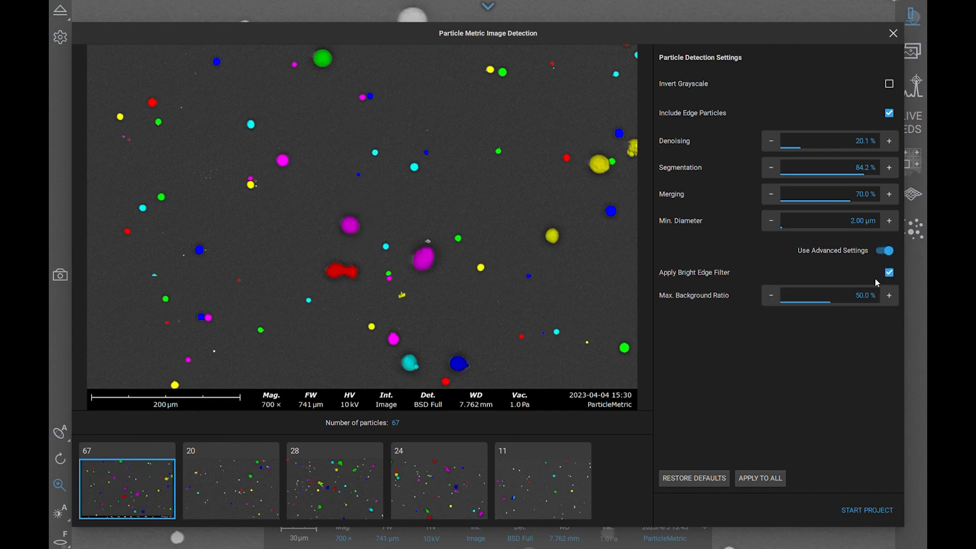
- Apply the current detection settings to all images and start the particle analysis project
{"action": "left_click", "coordinate": [763, 478]}
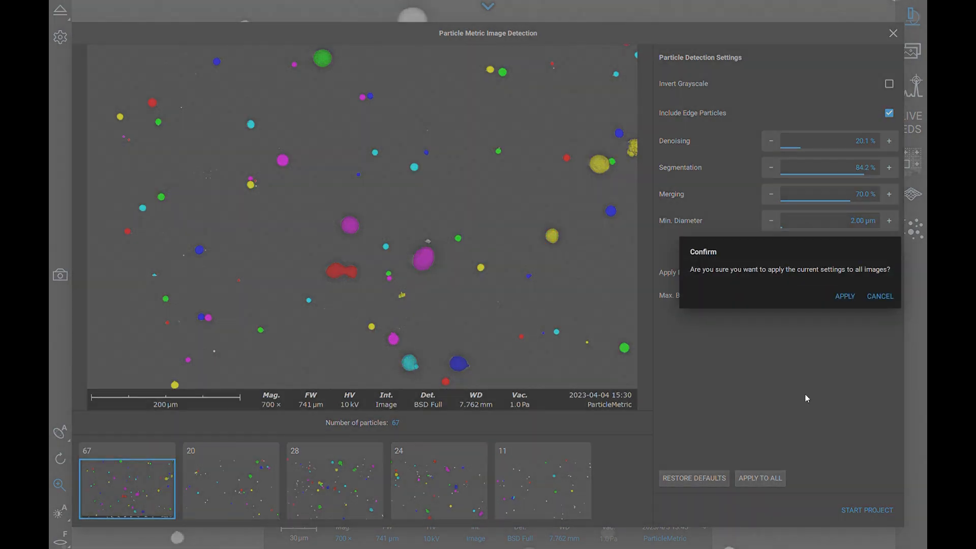
{"action": "left_click", "coordinate": [842, 299]}
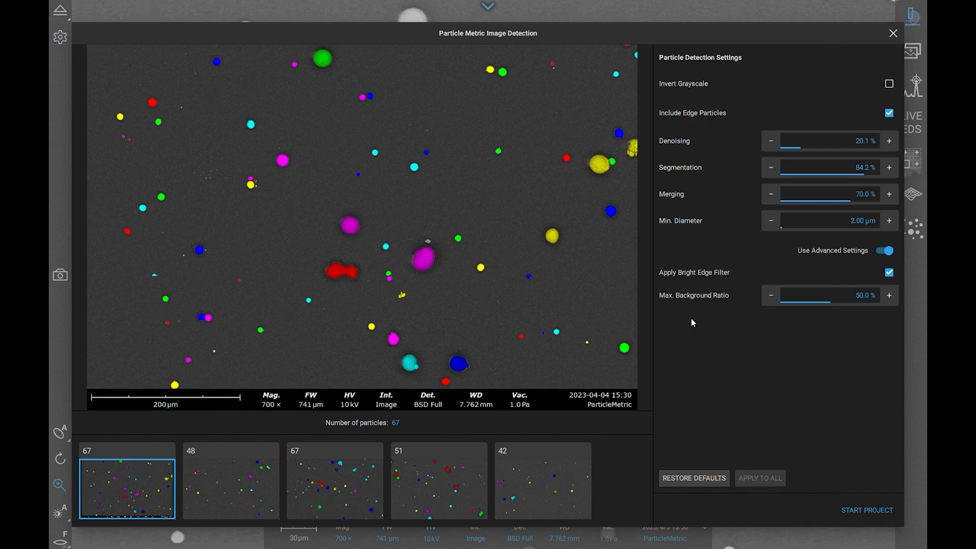
{"action": "left_click", "coordinate": [865, 511]}
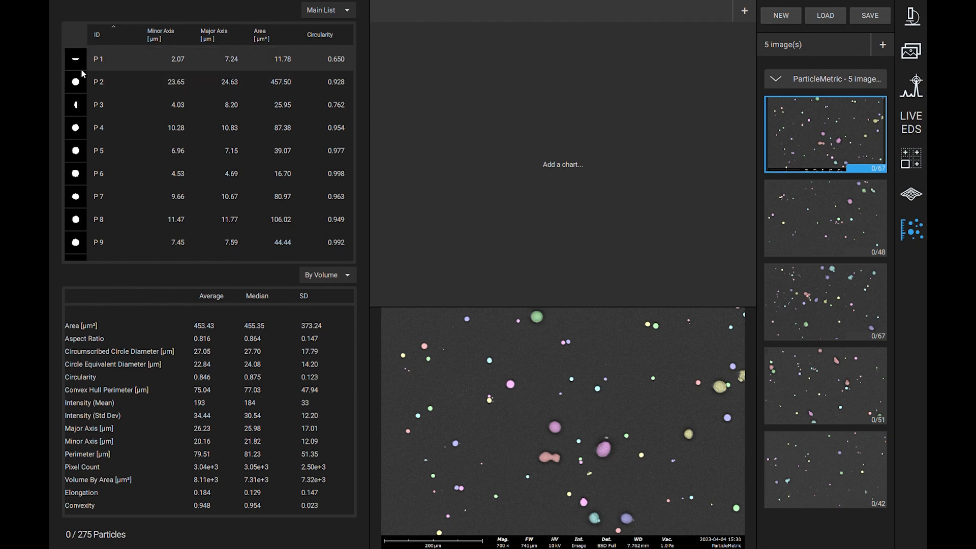
- Sort the particle list by descending major axis and examine the longest particles one by one in their images
{"action": "left_click", "coordinate": [136, 38]}
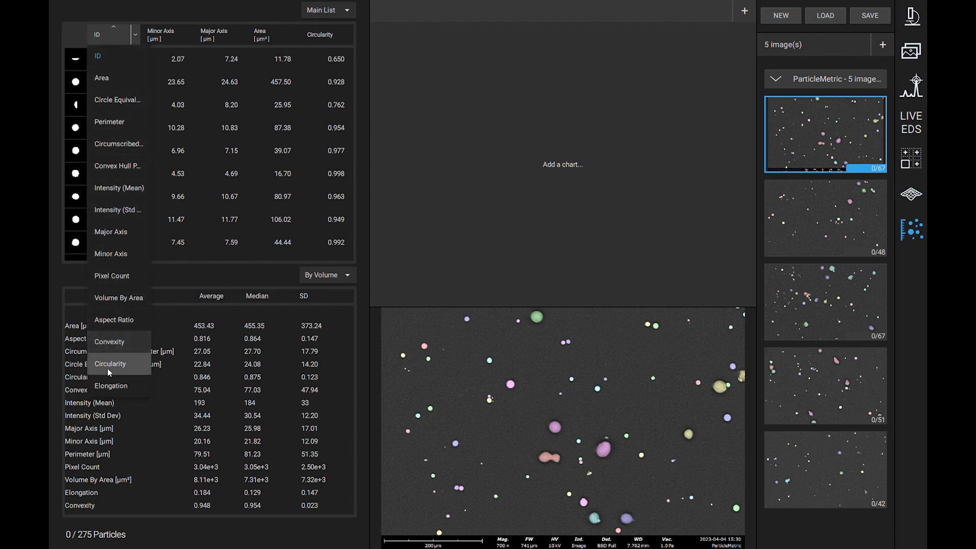
{"action": "left_click", "coordinate": [152, 13]}
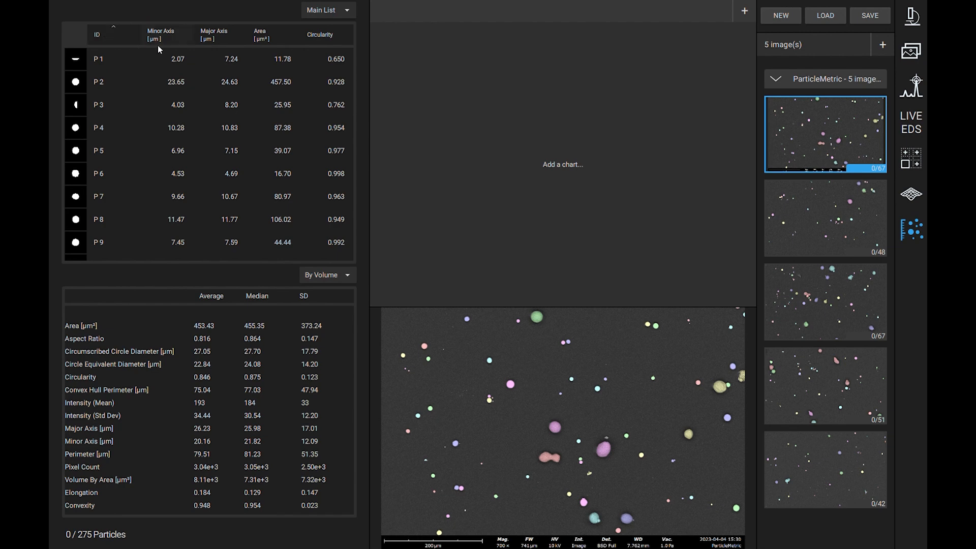
{"action": "left_click", "coordinate": [216, 35]}
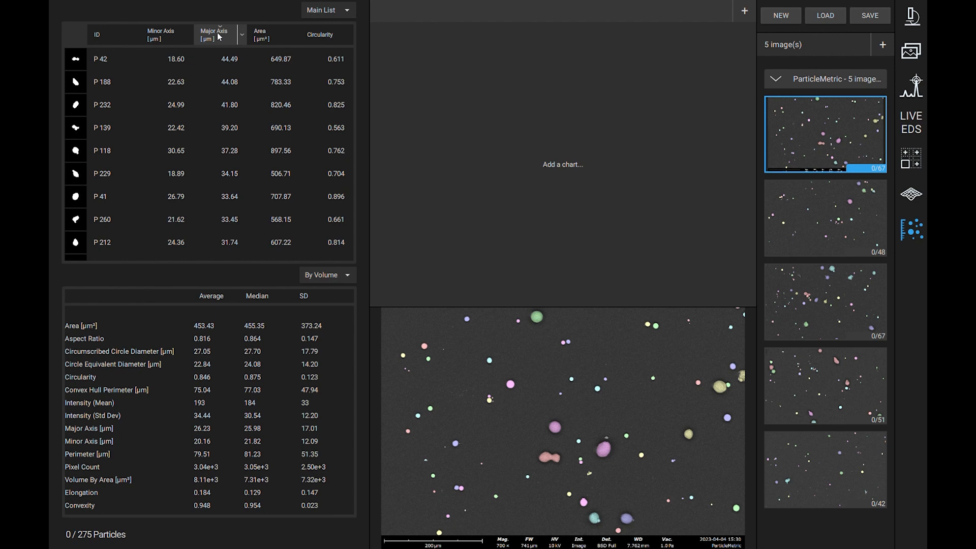
{"action": "left_click", "coordinate": [205, 66]}
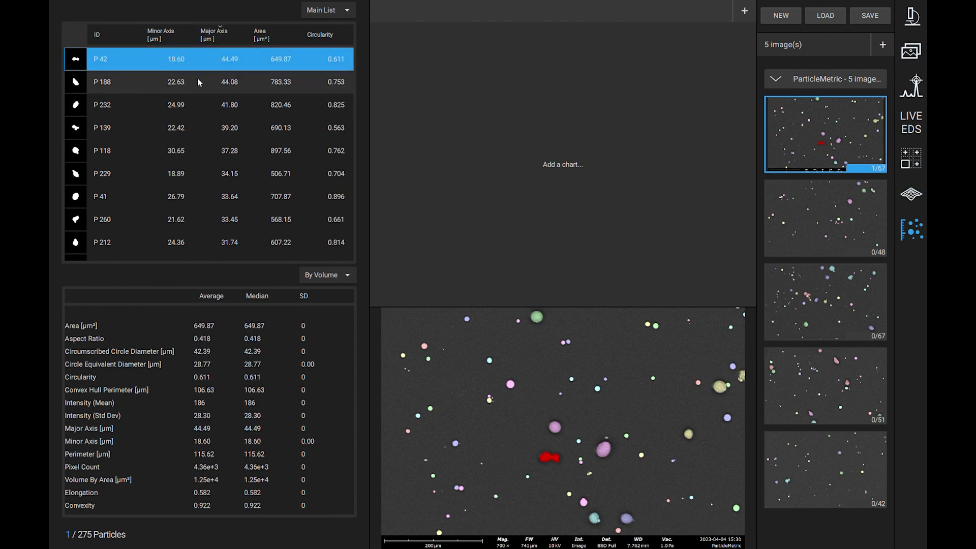
{"action": "left_click", "coordinate": [203, 81]}
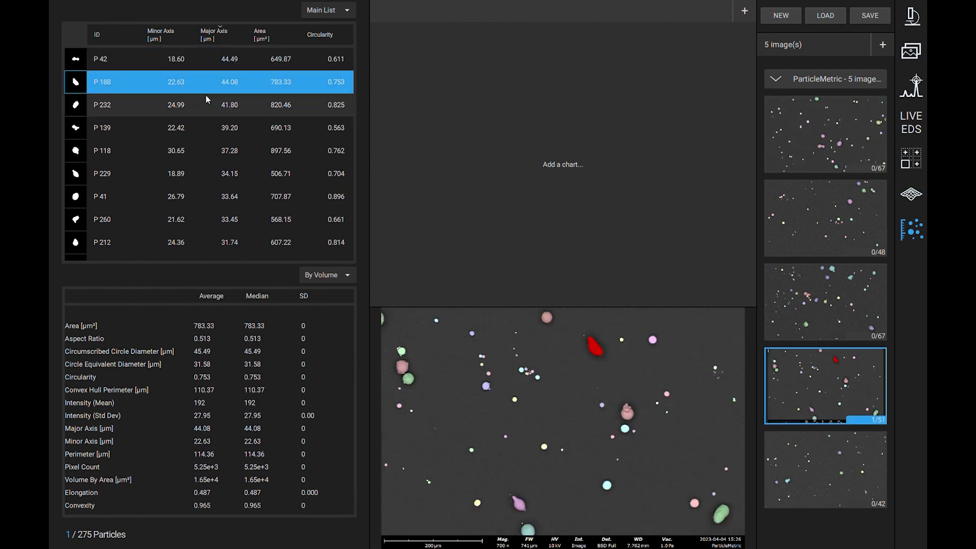
{"action": "left_click", "coordinate": [206, 104]}
{"action": "left_click", "coordinate": [207, 126]}
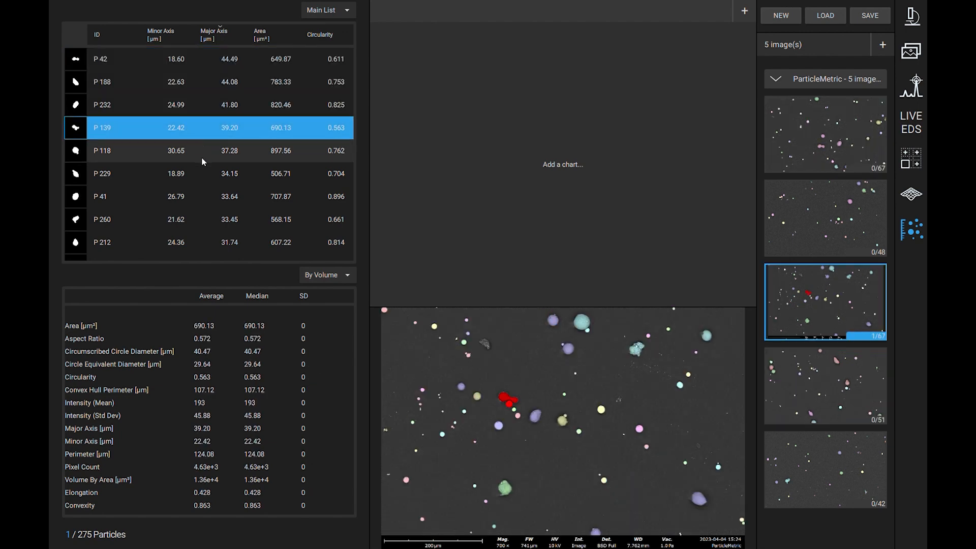
- Exclude the five particles with the largest major axis from the main list
{"action": "left_click", "coordinate": [202, 157]}
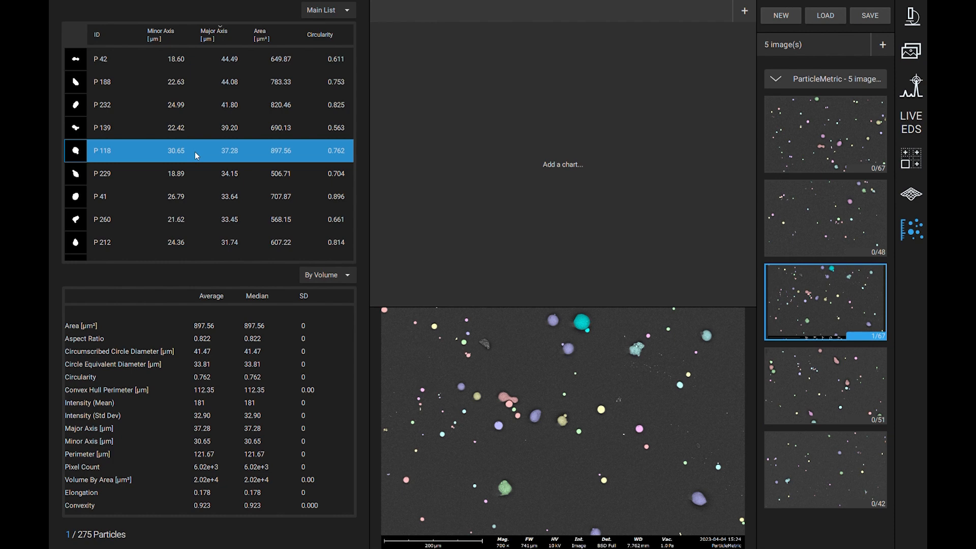
{"action": "left_click_drag", "start_coordinate": [195, 147], "coordinate": [200, 55]}
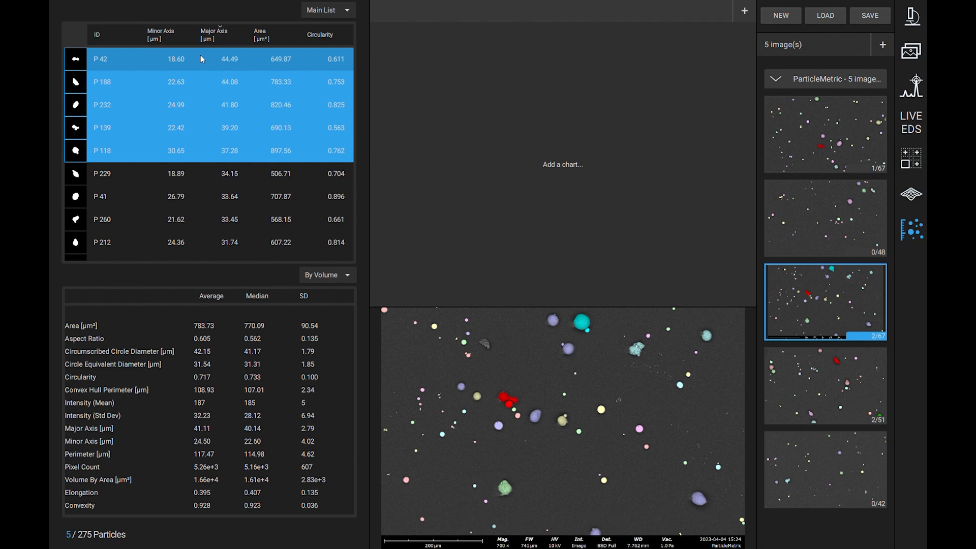
{"action": "key", "text": "Delete"}
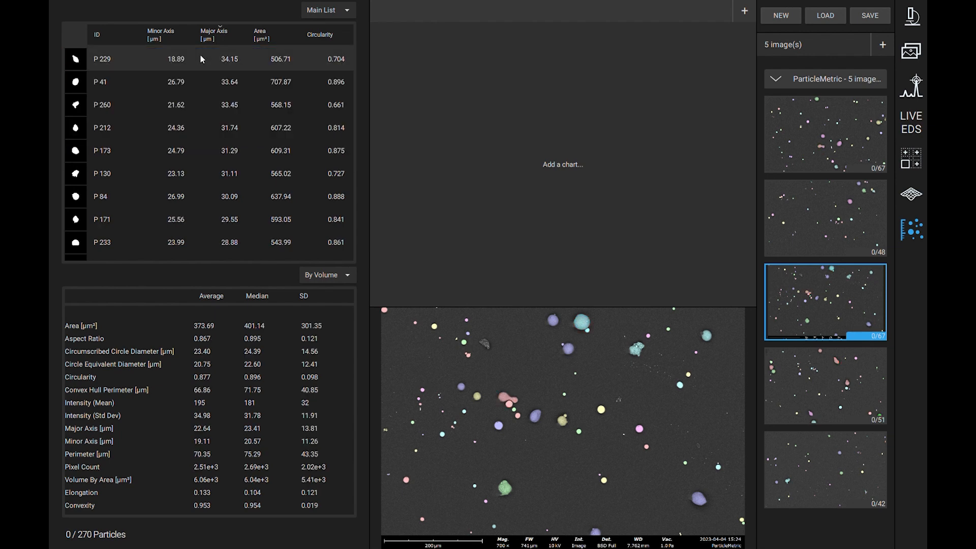
- Switch the particle table to the excluded list to review the removed particles
{"action": "left_click", "coordinate": [310, 14]}
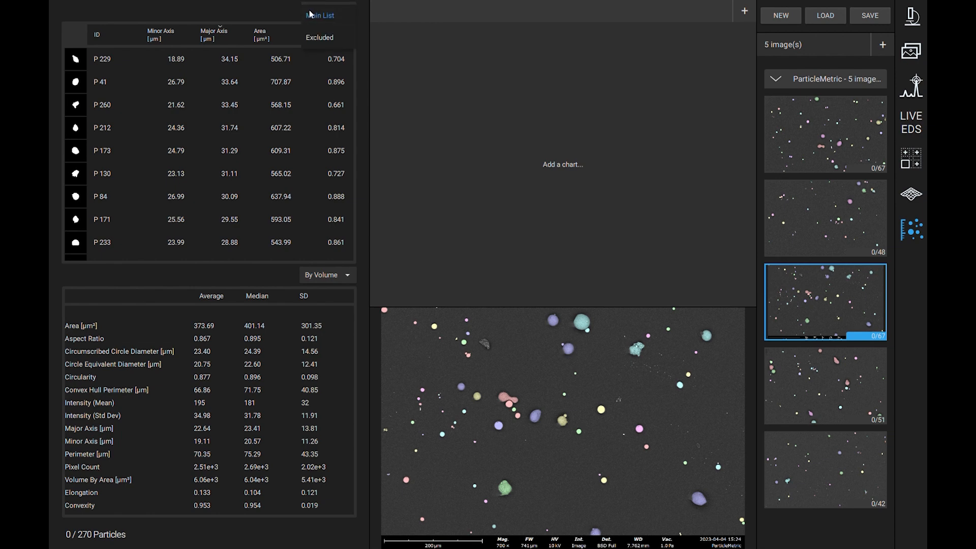
{"action": "left_click", "coordinate": [320, 36]}
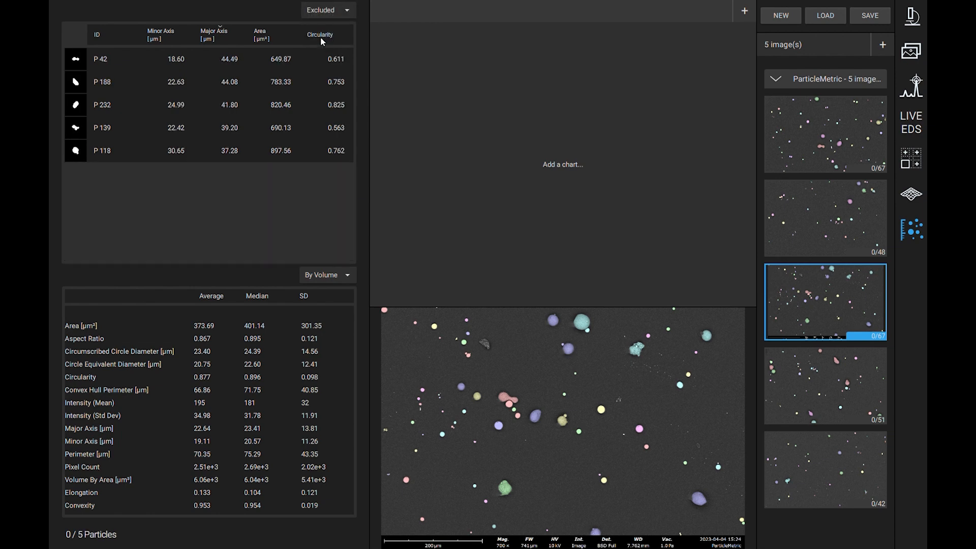
{"action": "left_click", "coordinate": [307, 57]}
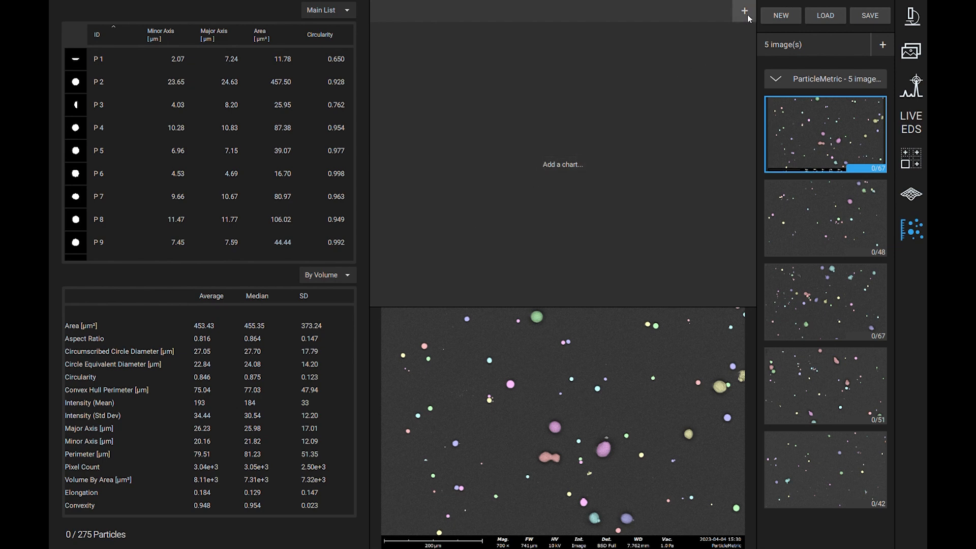
- Create a scatter chart with Aspect Ratio on the X axis and Intensity (Mean) on the Y axis
{"action": "left_click", "coordinate": [566, 166]}
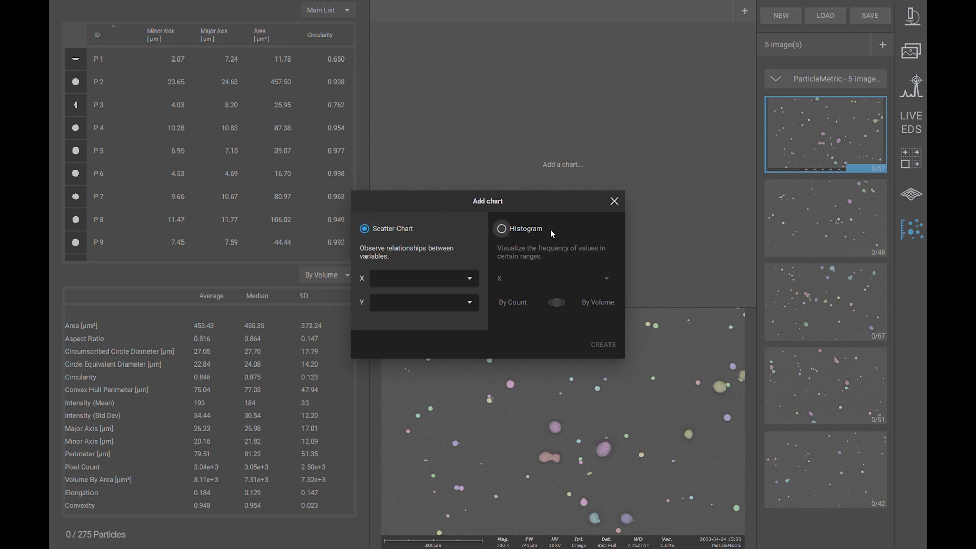
{"action": "left_click", "coordinate": [438, 277]}
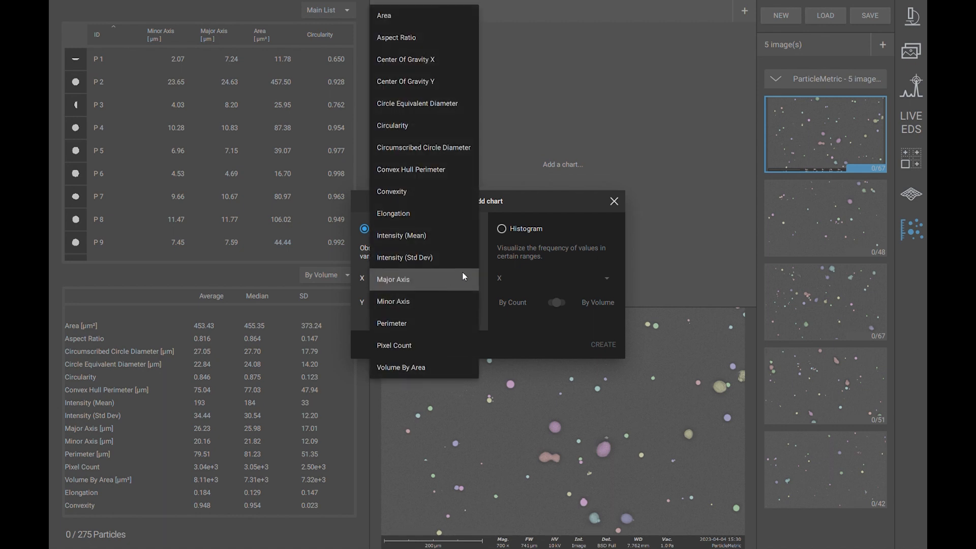
{"action": "left_click", "coordinate": [433, 41]}
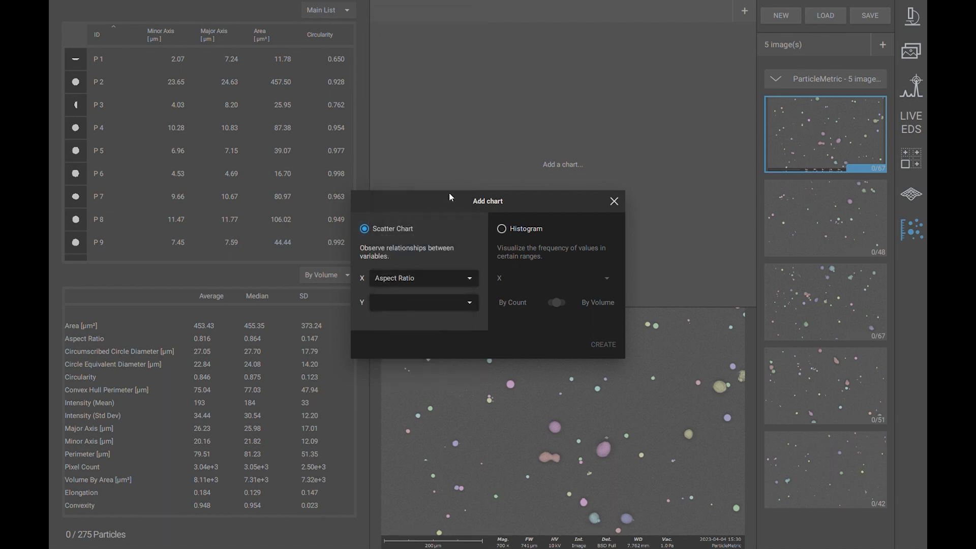
{"action": "left_click", "coordinate": [416, 303]}
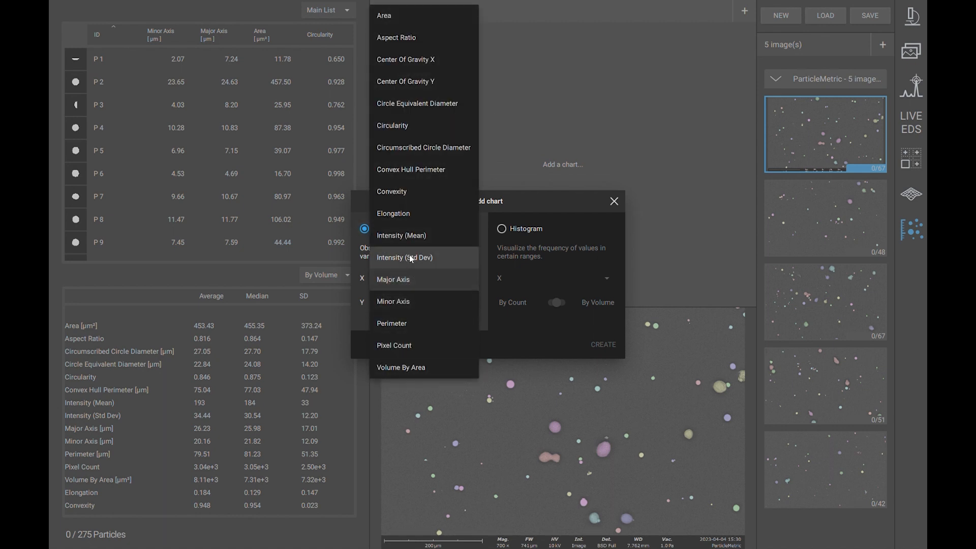
{"action": "left_click", "coordinate": [418, 234]}
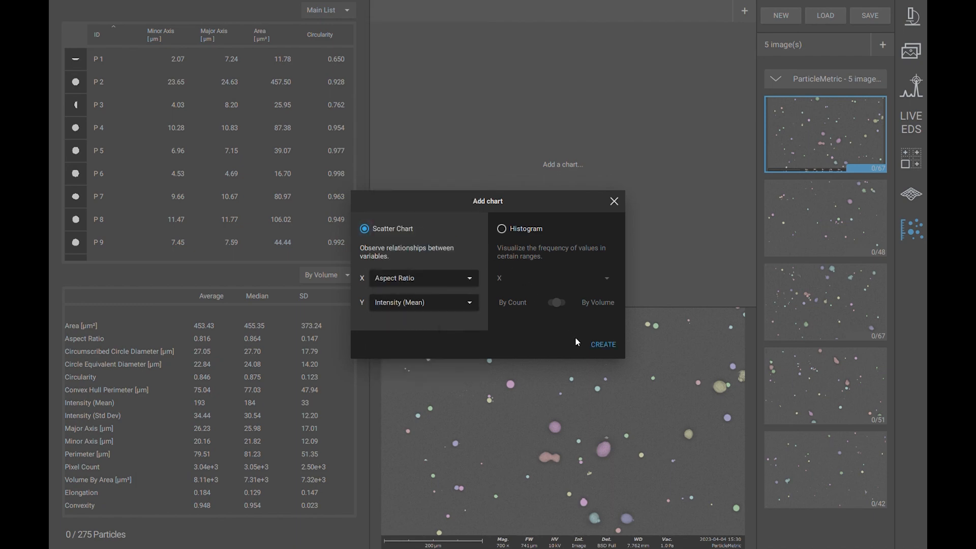
{"action": "left_click", "coordinate": [598, 346]}
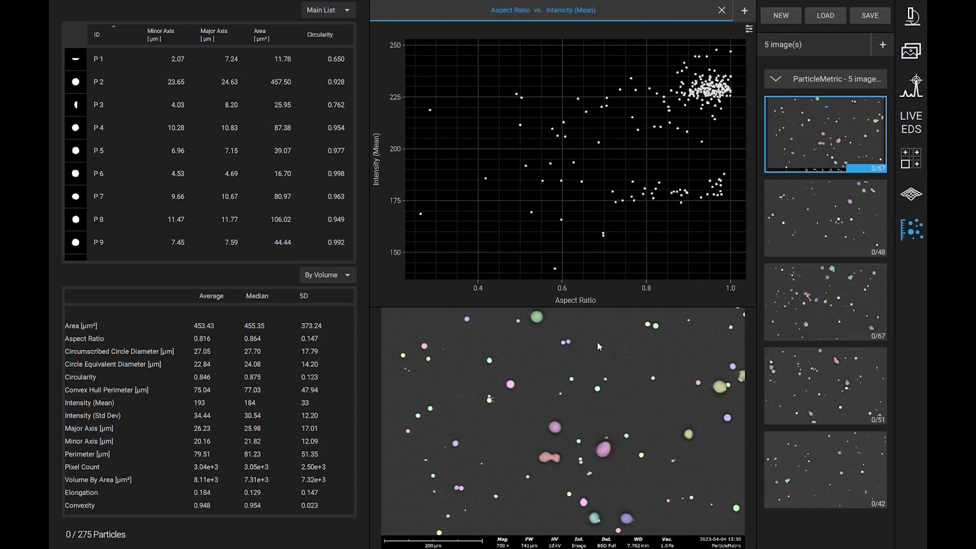
- Add a histogram of Circle Equivalent Diameter by count as a second chart
{"action": "left_click", "coordinate": [745, 12]}
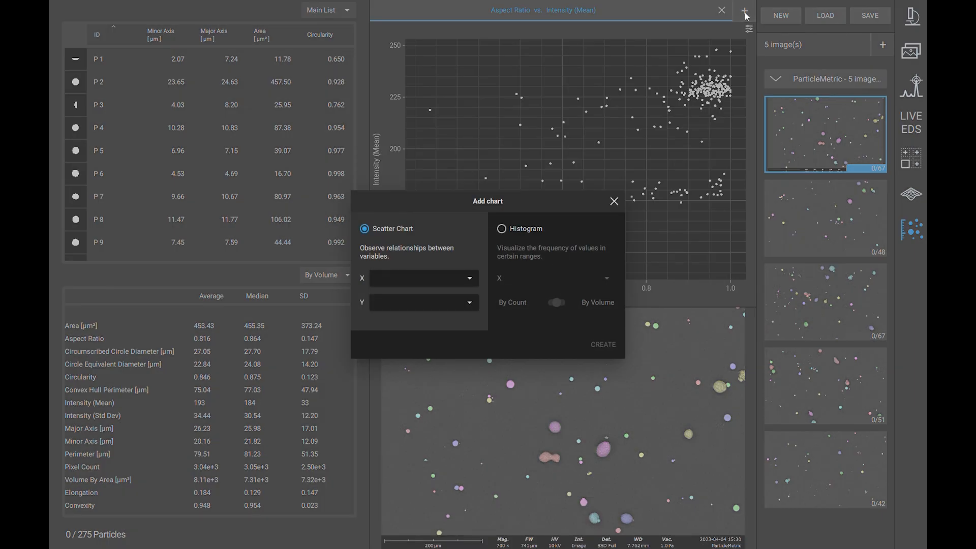
{"action": "left_click", "coordinate": [502, 229]}
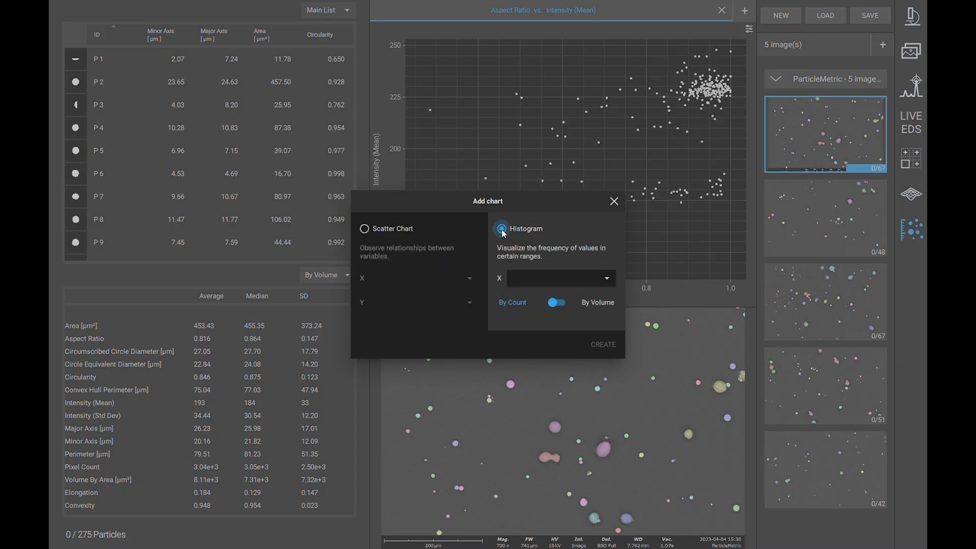
{"action": "left_click", "coordinate": [523, 280]}
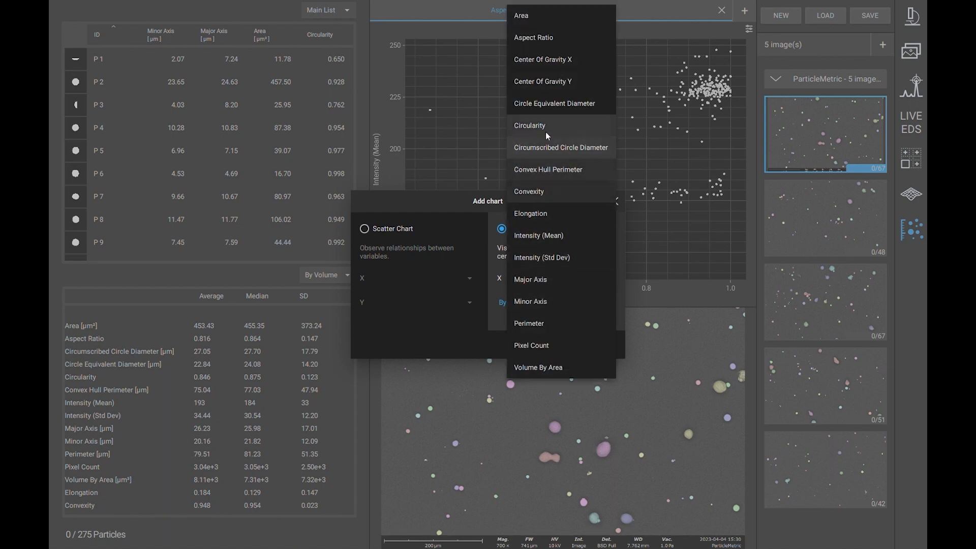
{"action": "left_click", "coordinate": [554, 103]}
{"action": "left_click", "coordinate": [603, 345]}
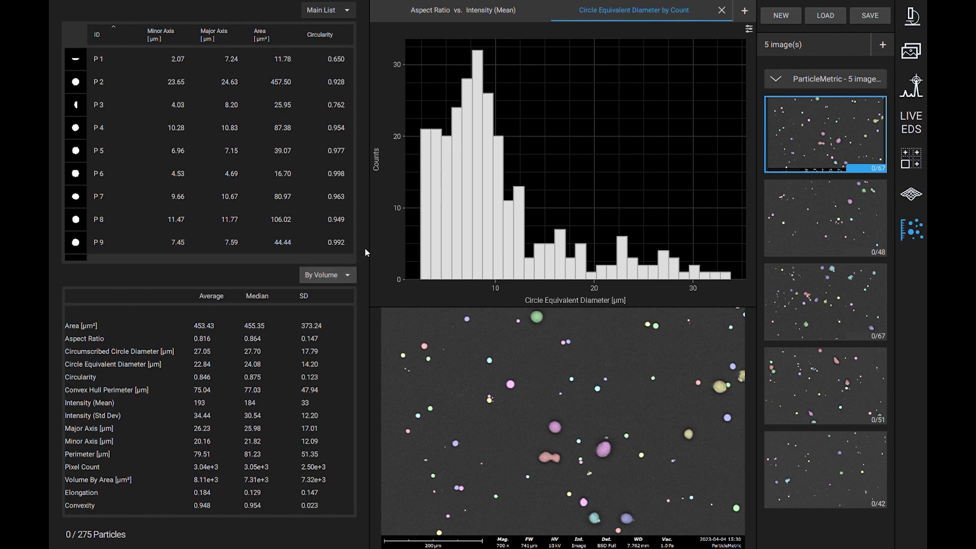
- Save the project under the title ParticleMetric with image export enabled
{"action": "left_click", "coordinate": [859, 20]}
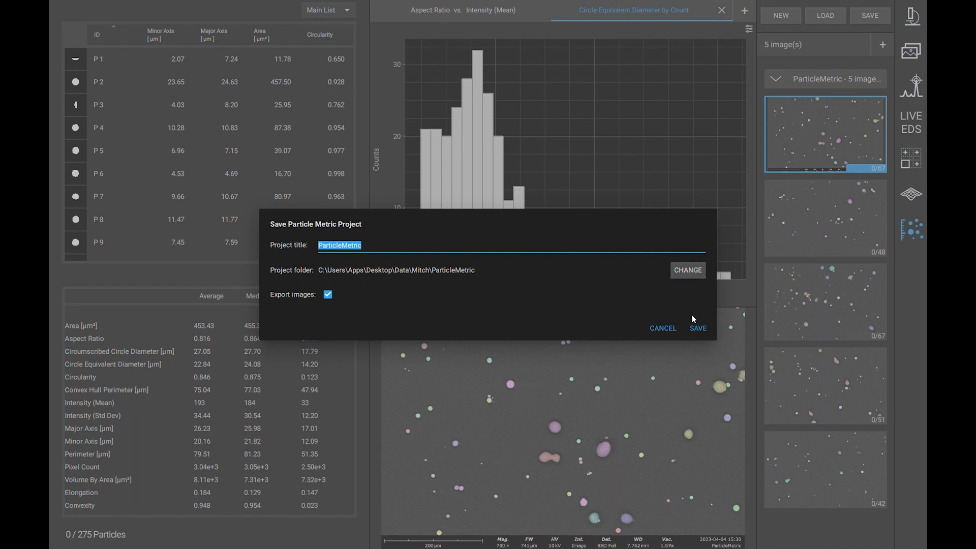
{"action": "left_click", "coordinate": [694, 331]}
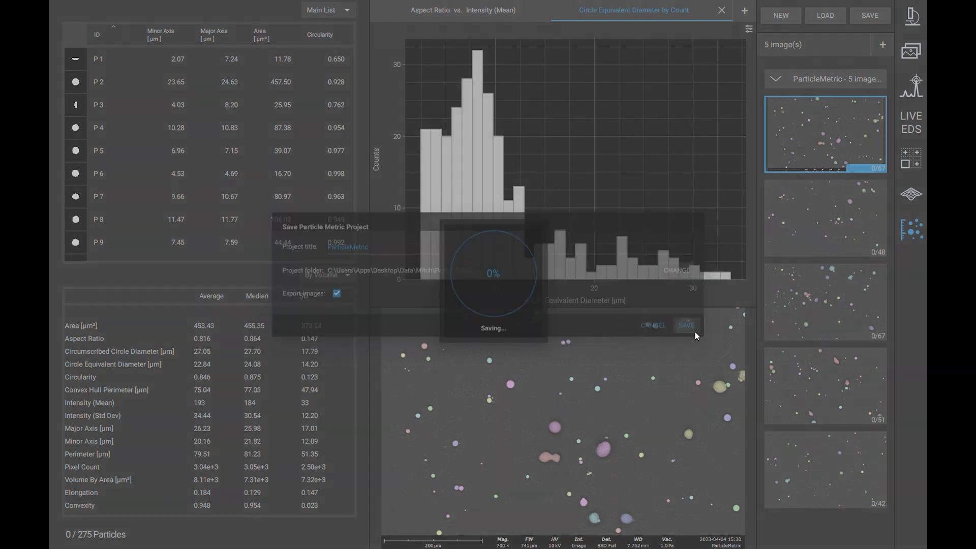